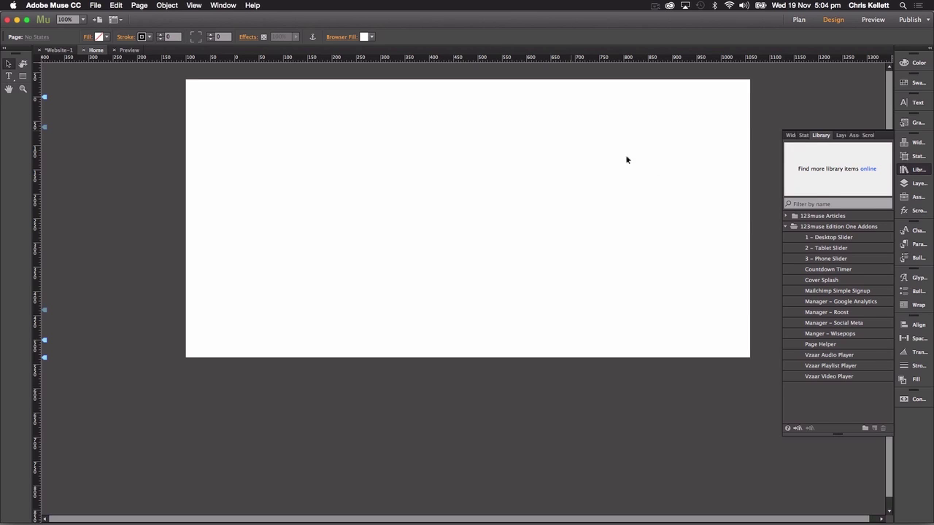
Drag the Mailchimp Simple Signup widget to the page's top-left corner, then switch to Safari.
click(815, 291)
drag(823, 170, 319, 125)
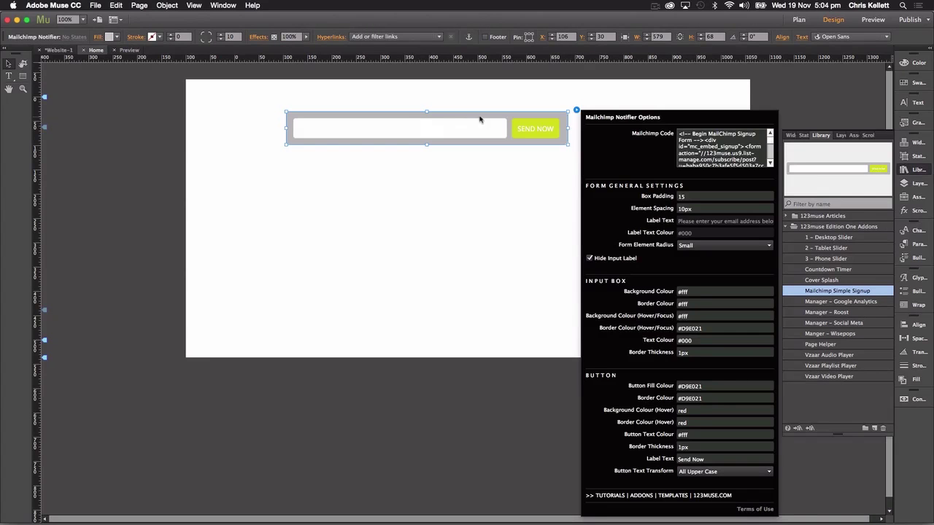
drag(400, 116, 304, 94)
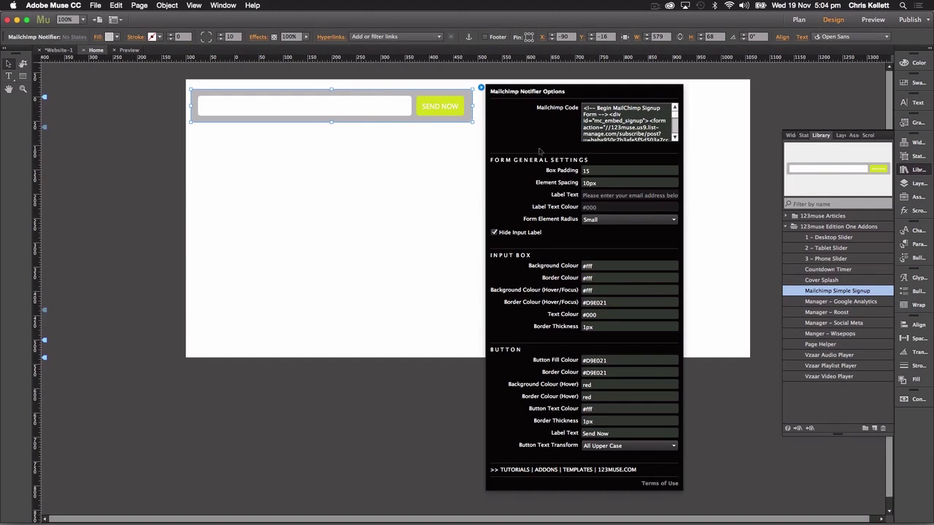
drag(583, 108, 531, 140)
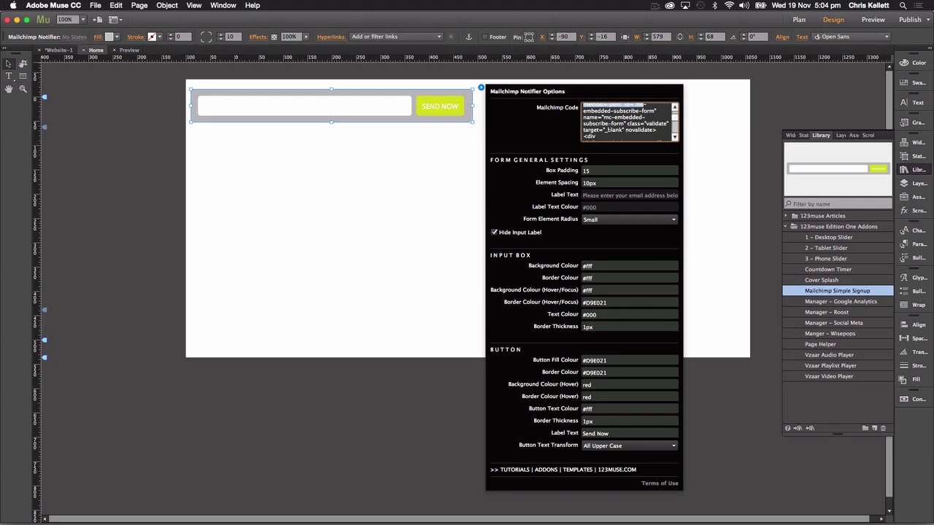
key(super+Tab)
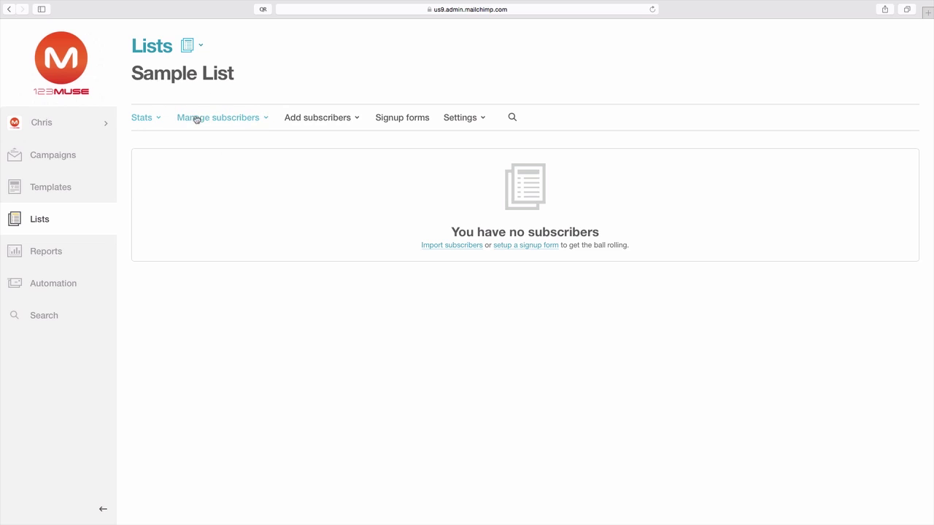
Set up a Naked embedded signup form with no title and only required fields.
click(388, 121)
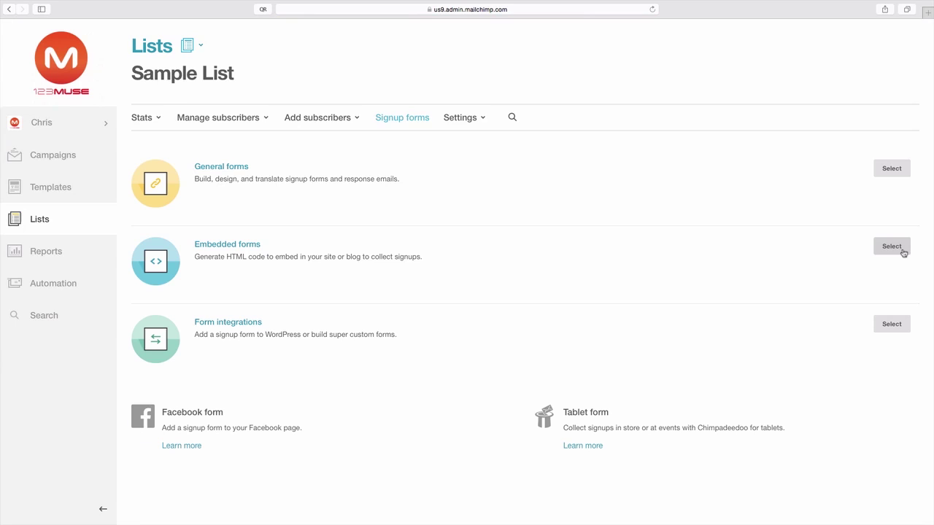
click(902, 251)
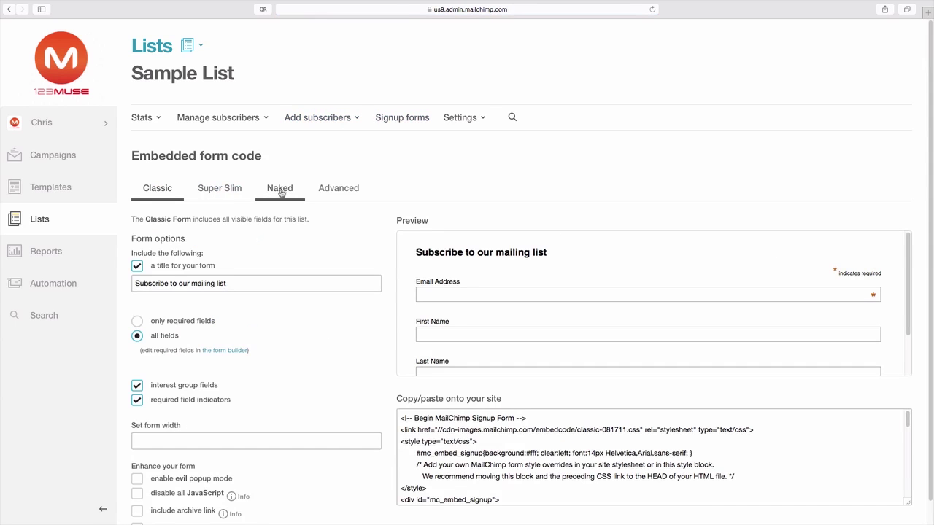
click(280, 189)
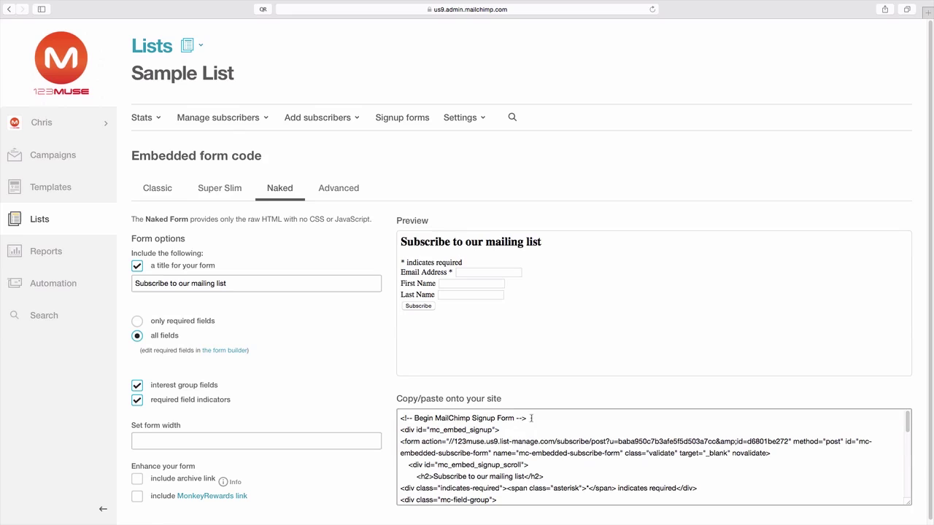
click(136, 267)
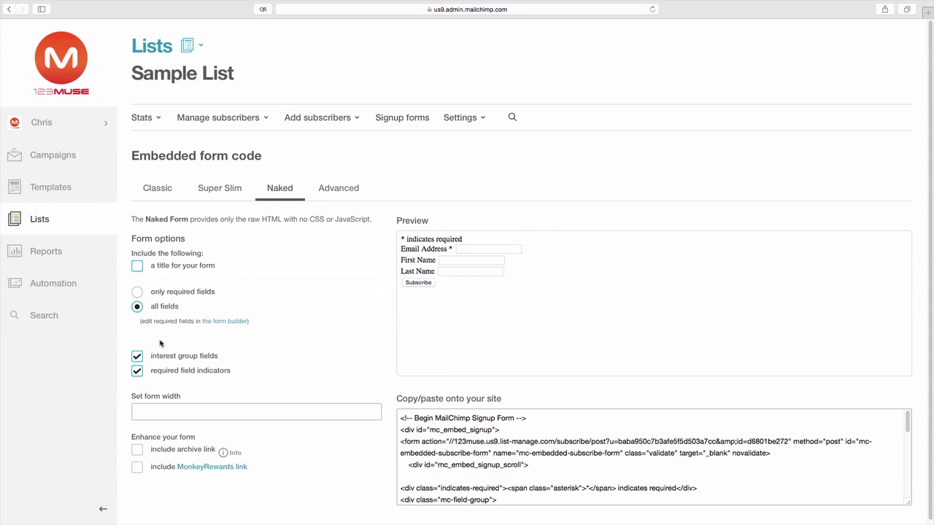
click(138, 293)
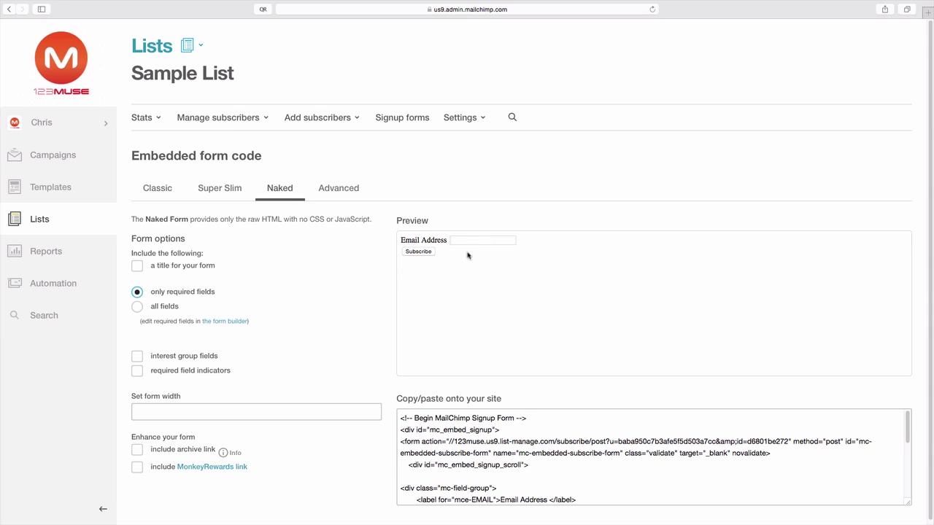
Copy the Naked form embed code and return to Adobe Muse.
scroll(436, 264, down, 1)
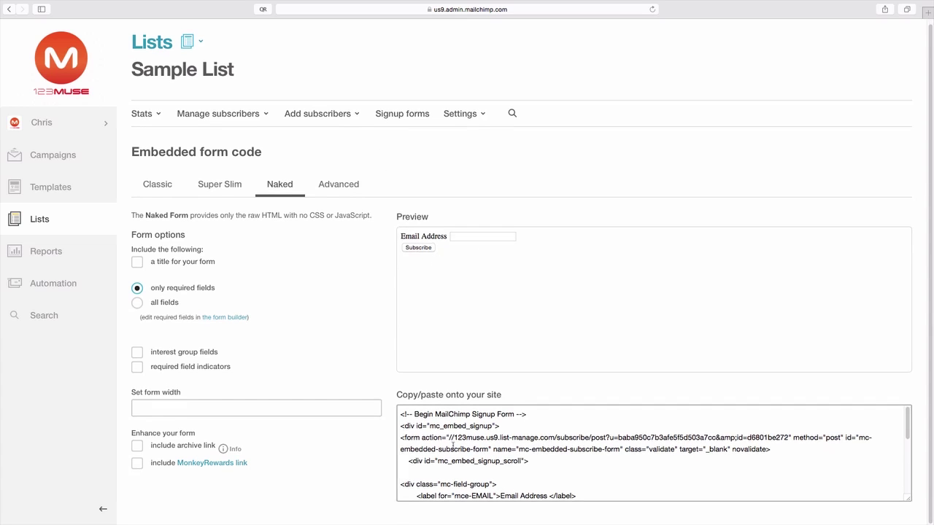
scroll(459, 445, down, 10)
click(484, 456)
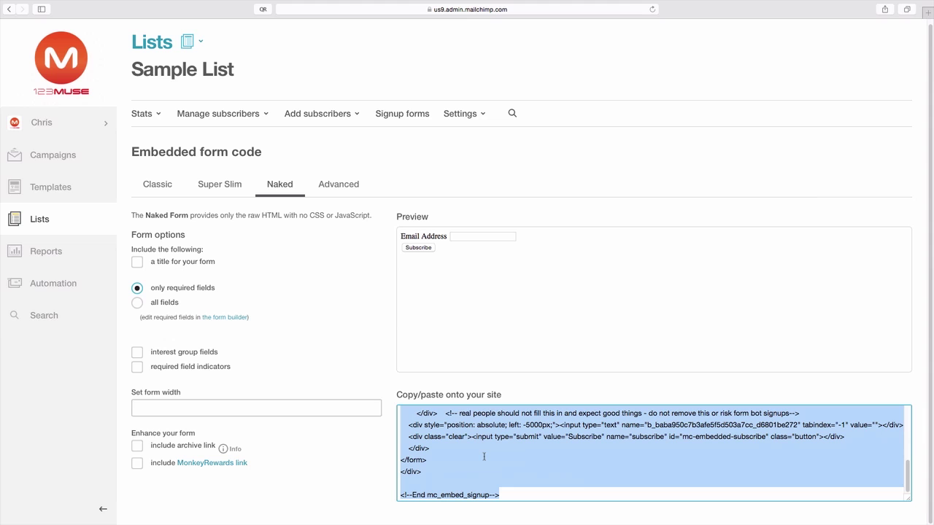
right_click(472, 413)
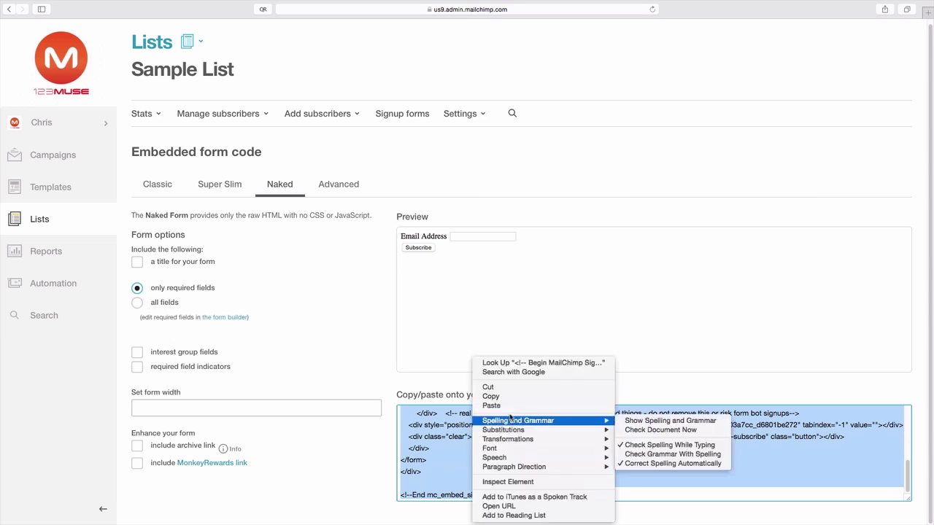
click(512, 398)
key(super+Tab)
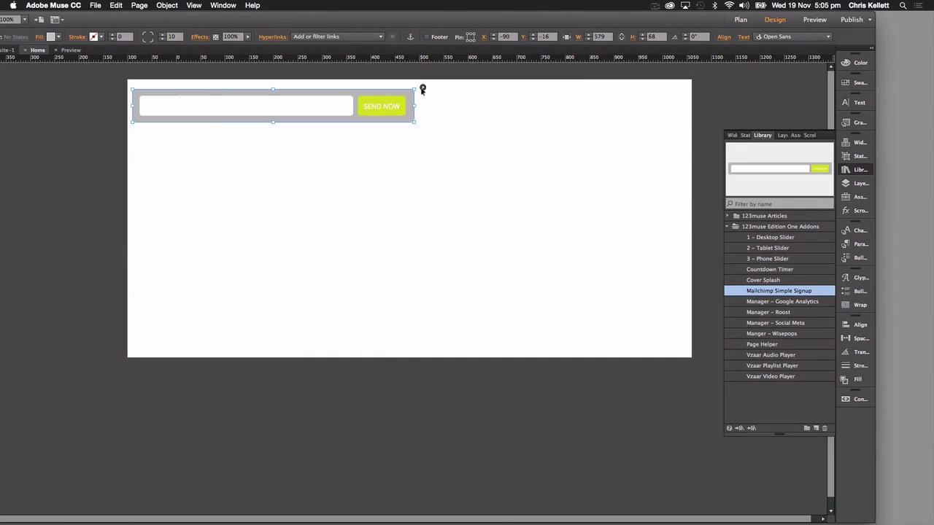
Swap the widget's old Mailchimp Code for the pasted Naked embed code.
click(423, 90)
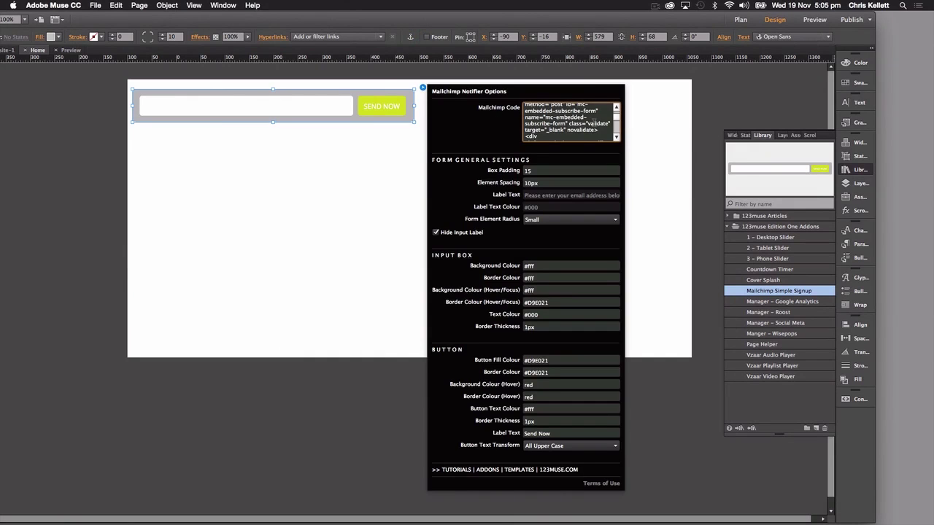
click(591, 123)
key(super+a)
key(BackSpace)
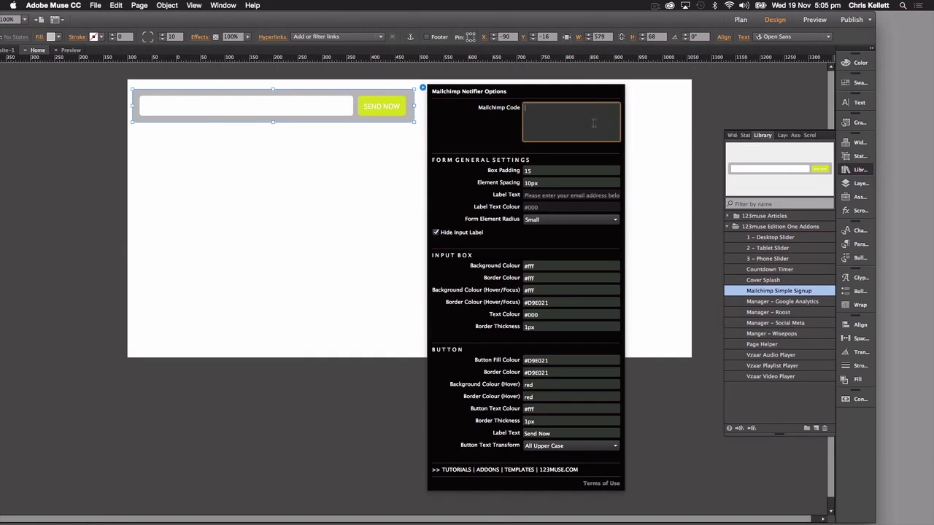
key(super+v)
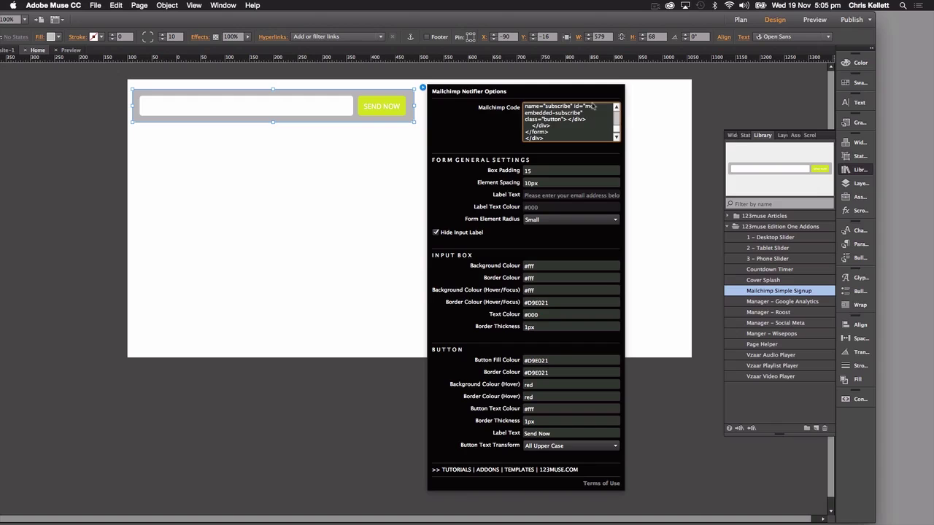
mouse_move(616, 131)
mouse_down()
mouse_move(615, 114)
mouse_move(618, 139)
mouse_up()
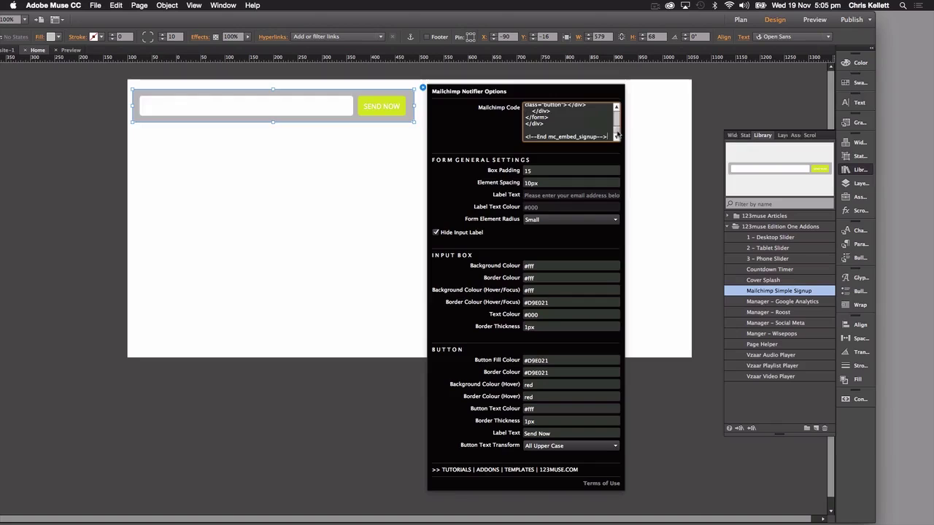
click(632, 136)
Reselect the signup widget, reopen its options to check them, and close them.
click(593, 129)
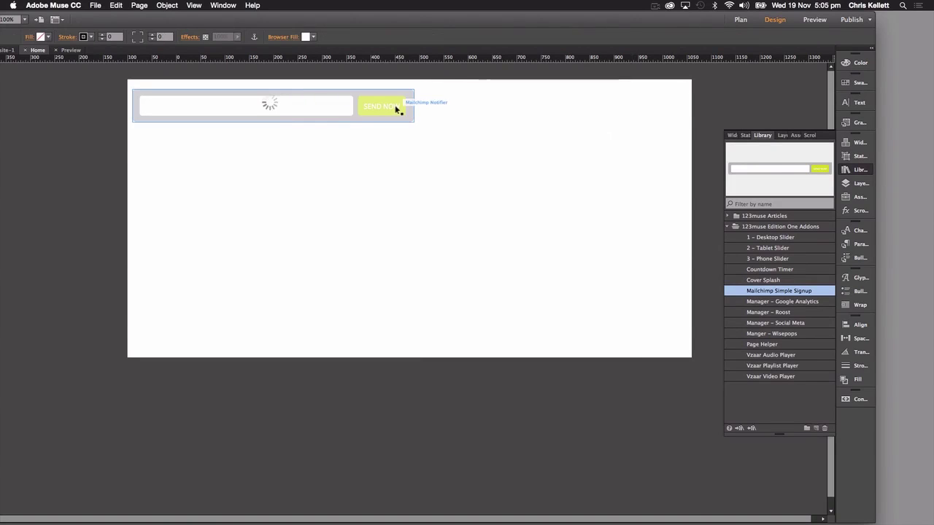
click(430, 101)
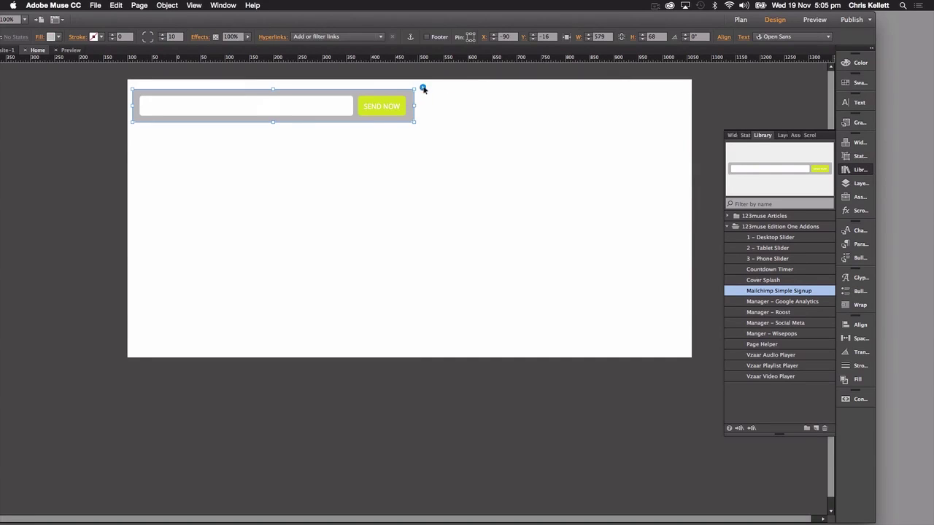
click(422, 87)
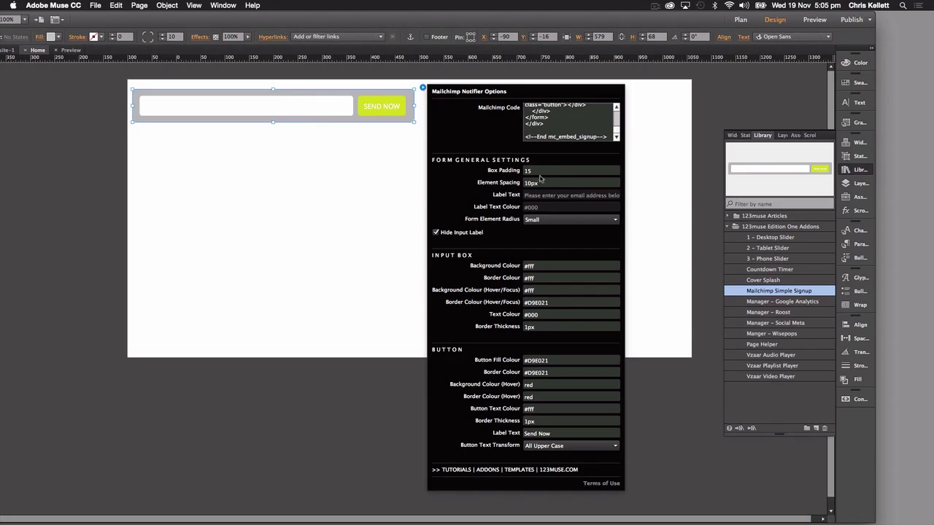
click(296, 126)
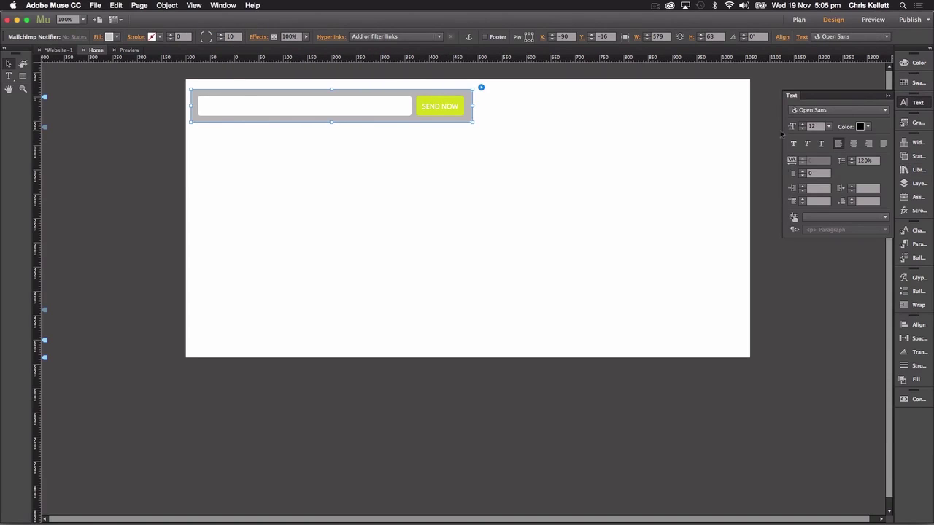
Resize the signup widget to 622 × 72 px, returning its font from Pacifico to Open Sans.
click(809, 111)
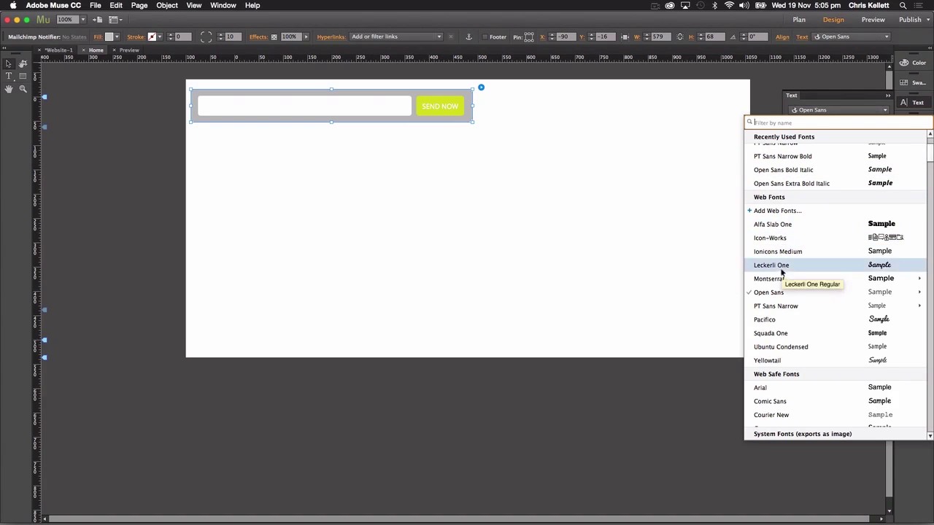
click(798, 319)
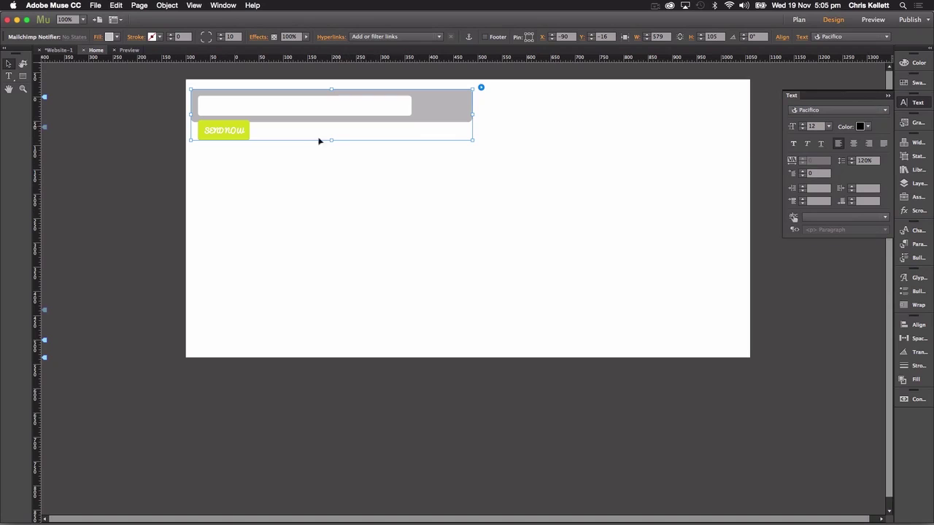
drag(472, 114, 494, 115)
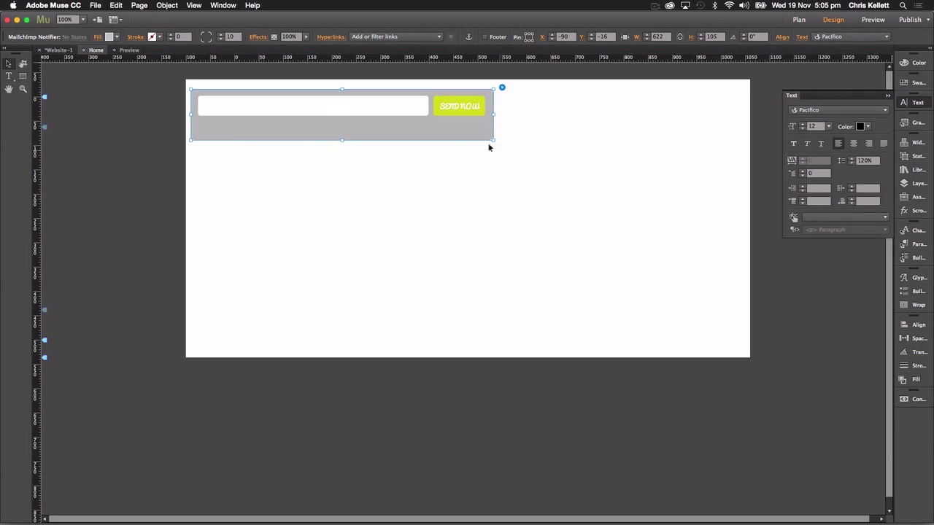
click(838, 110)
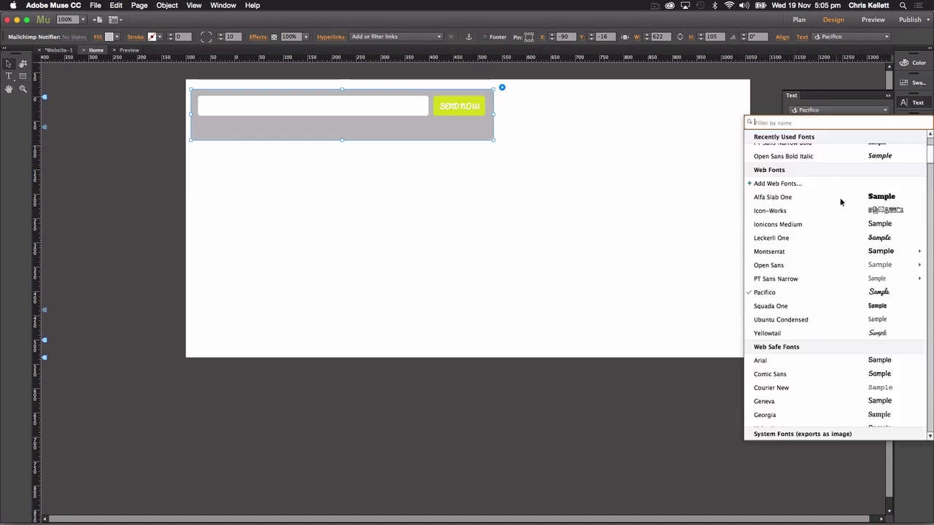
click(799, 163)
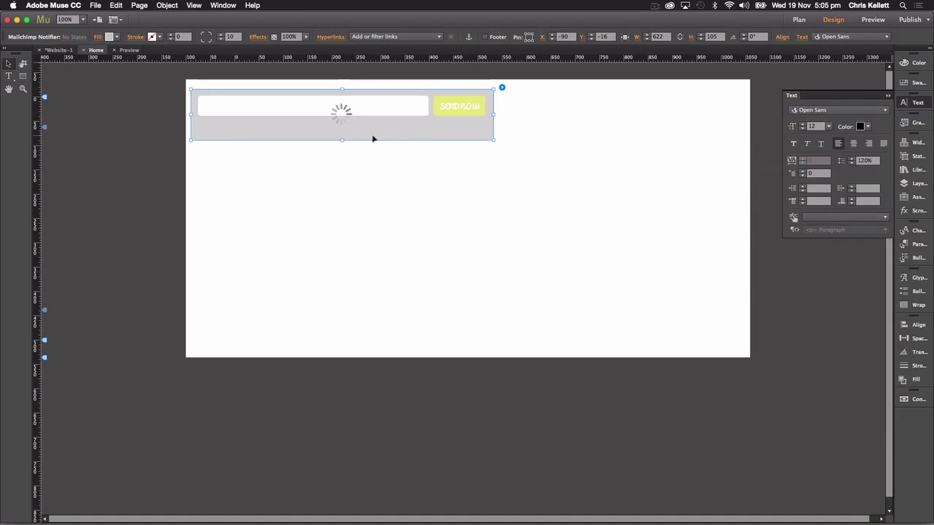
drag(341, 141, 342, 124)
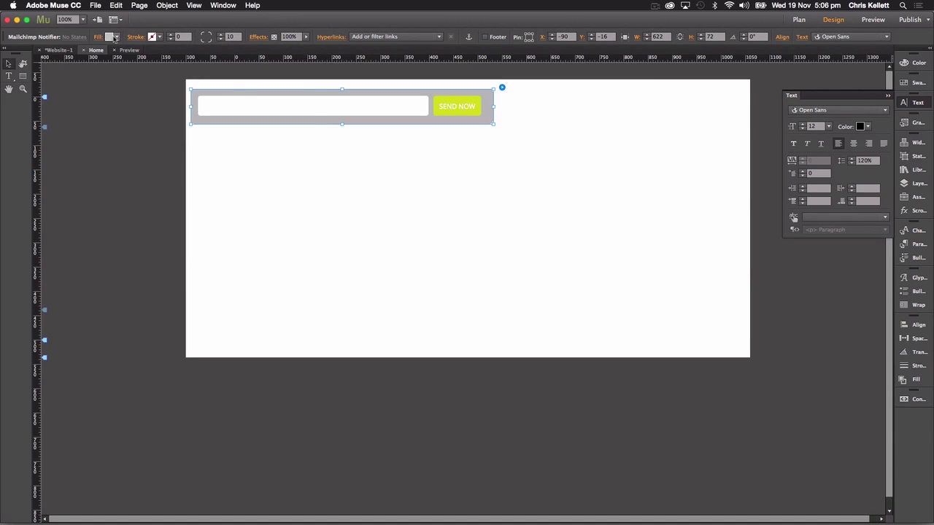
Fill the signup widget's background red and open its Mailchimp Notifier Options.
click(115, 38)
click(224, 51)
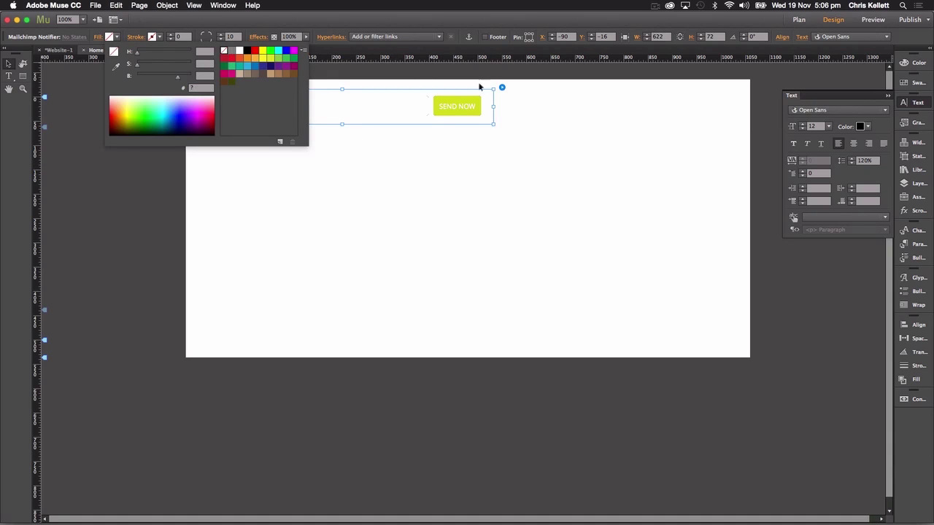
click(231, 57)
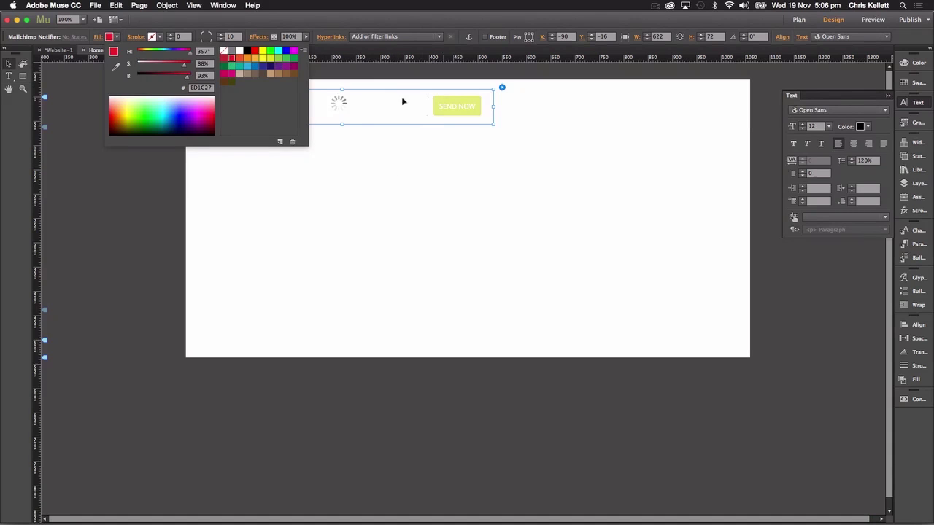
click(538, 102)
click(502, 88)
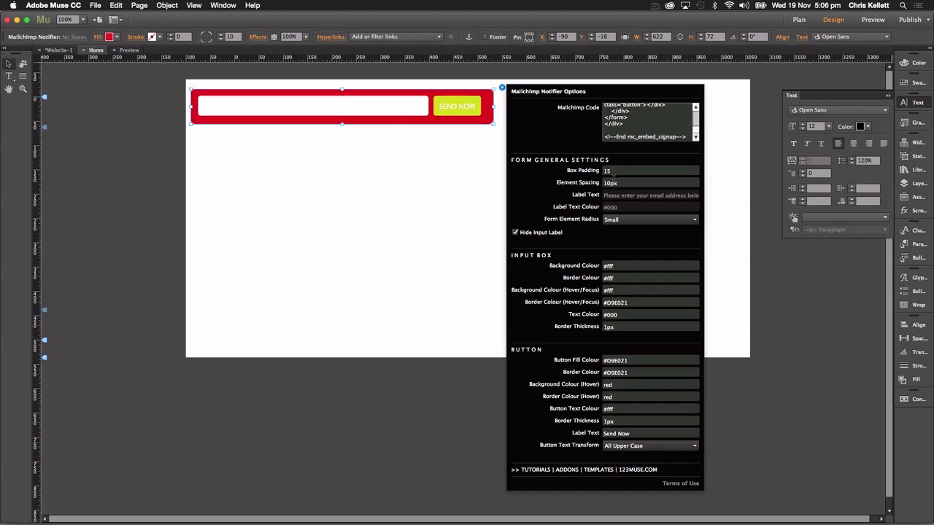
Set Element Spacing to 0 and Form Element Radius to None, and show the input label.
click(421, 108)
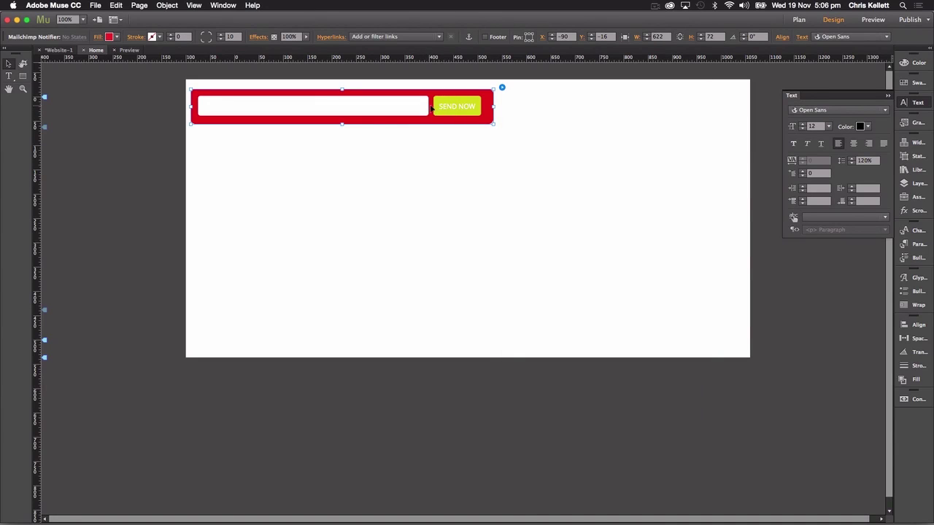
click(502, 88)
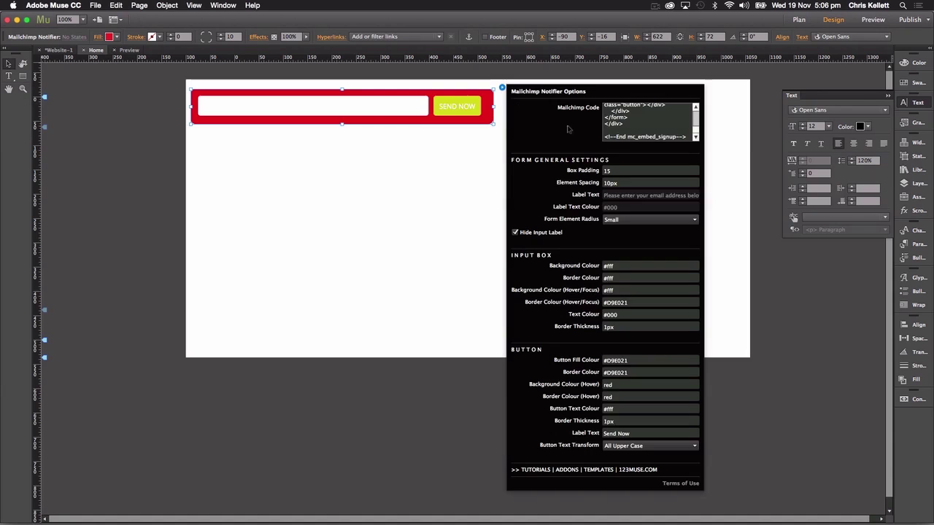
click(616, 182)
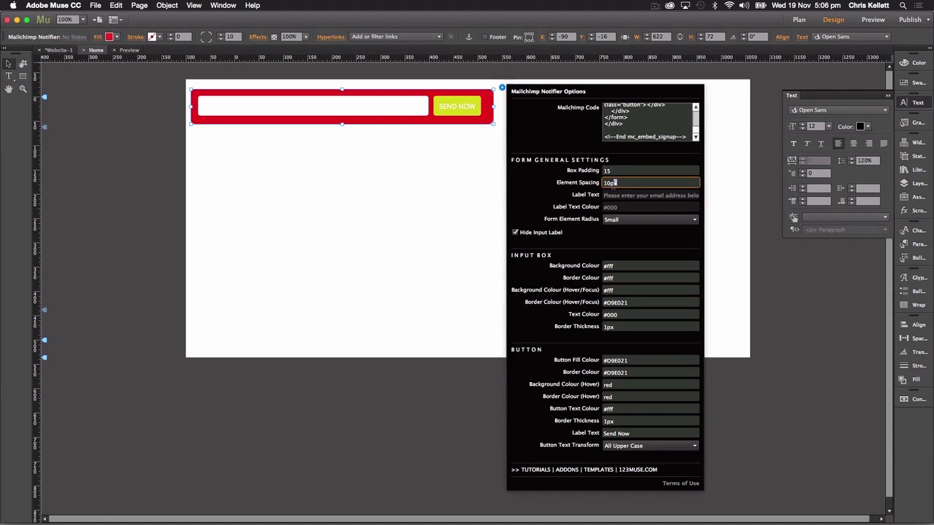
drag(619, 183, 579, 183)
text(0)
click(645, 210)
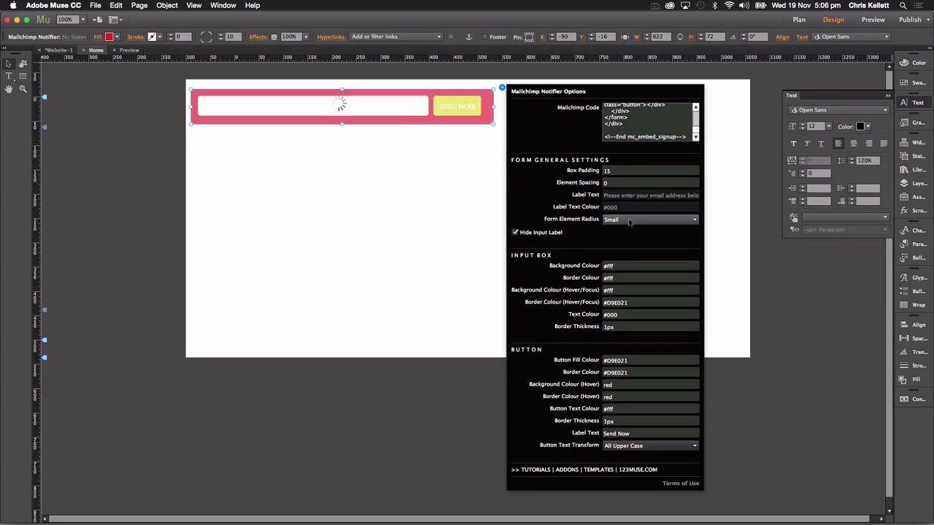
click(620, 219)
click(619, 227)
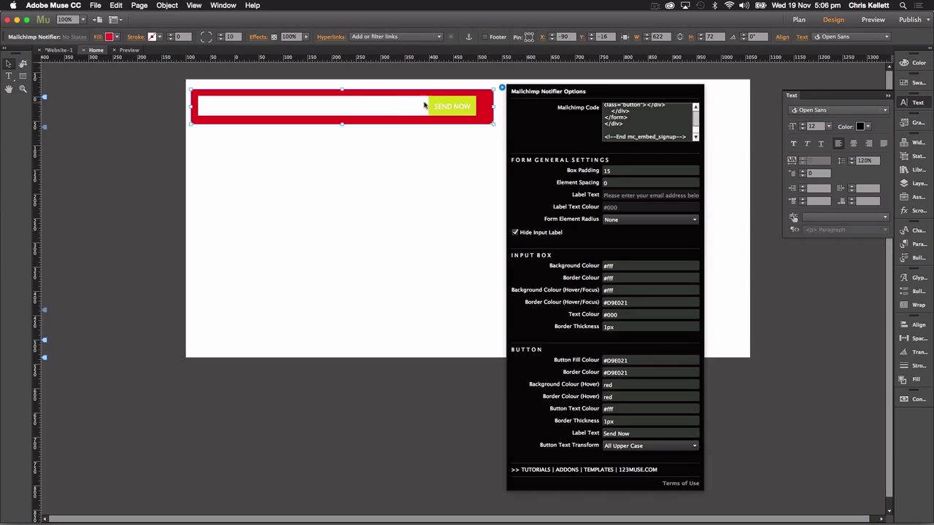
click(515, 233)
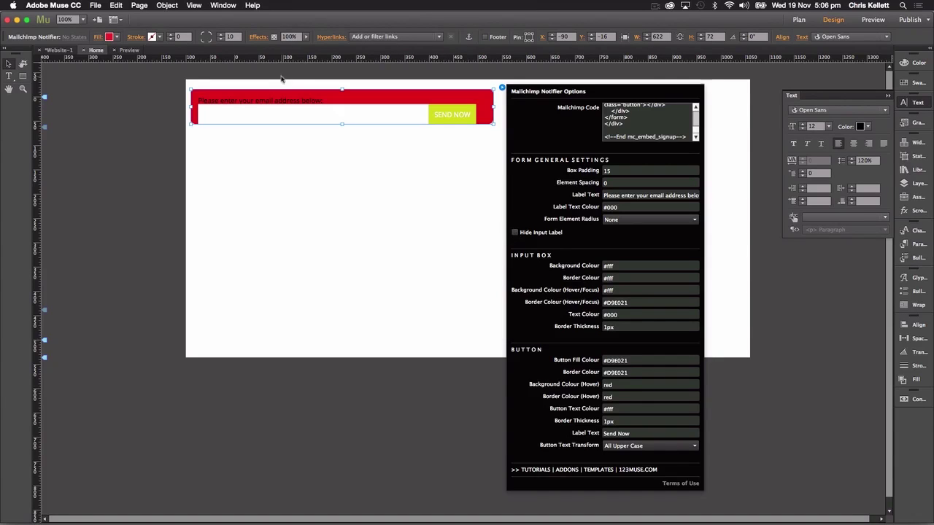
click(342, 127)
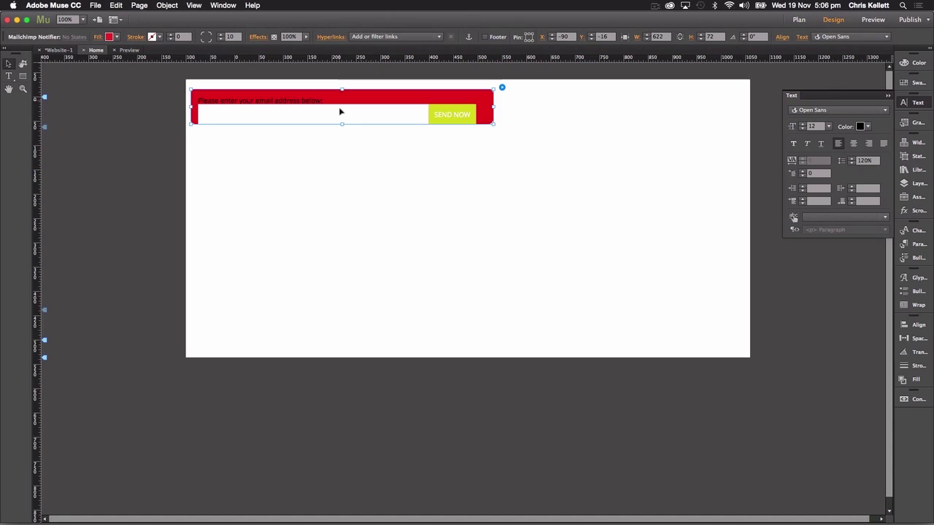
Make the signup widget taller and set its text leading to 200%.
drag(344, 125, 345, 142)
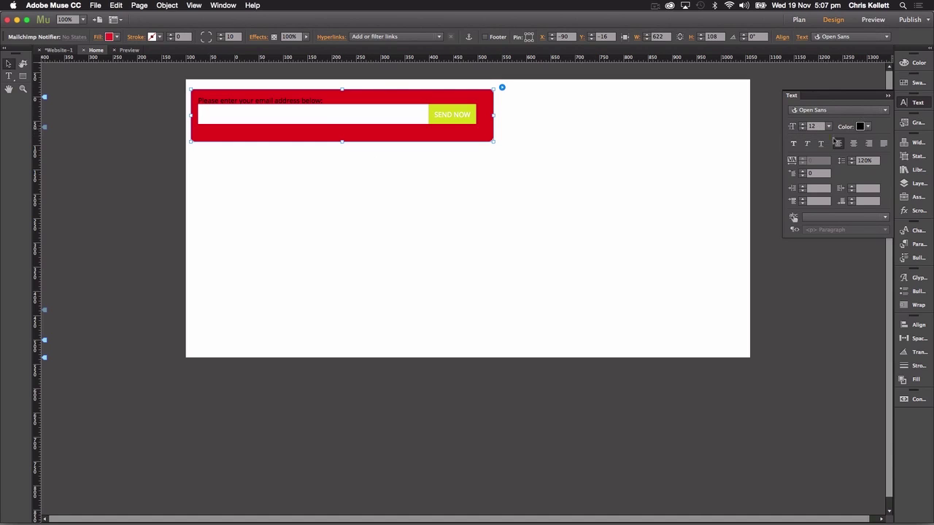
click(865, 161)
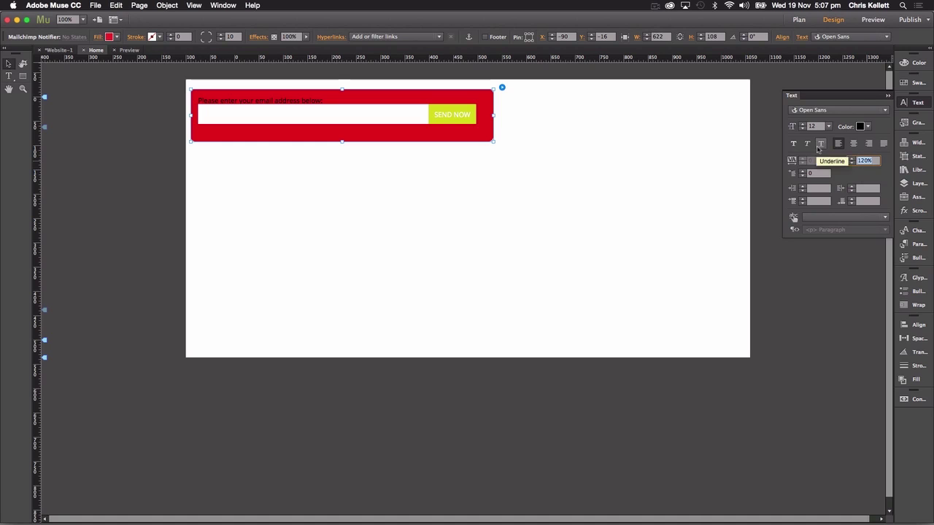
text(200)
key(Return)
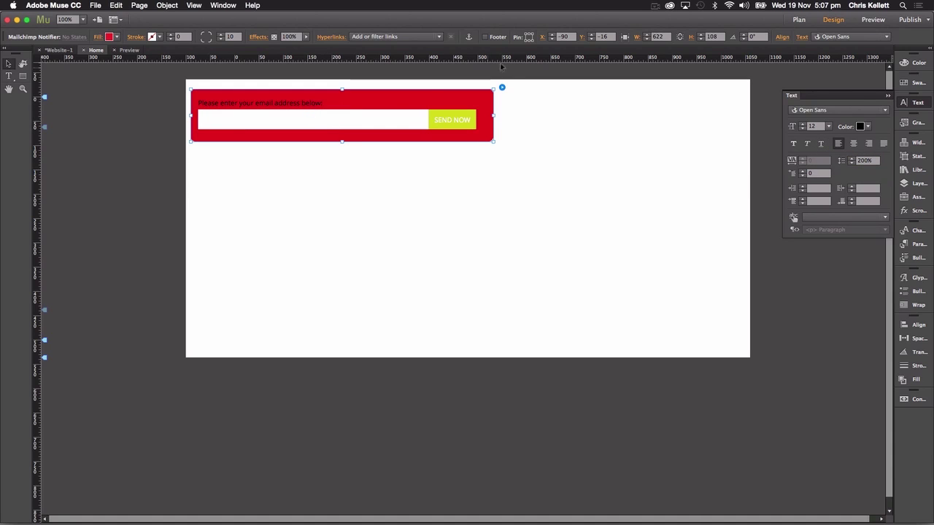
Set the widget's Label Text Colour to #fff in the notifier options.
click(502, 87)
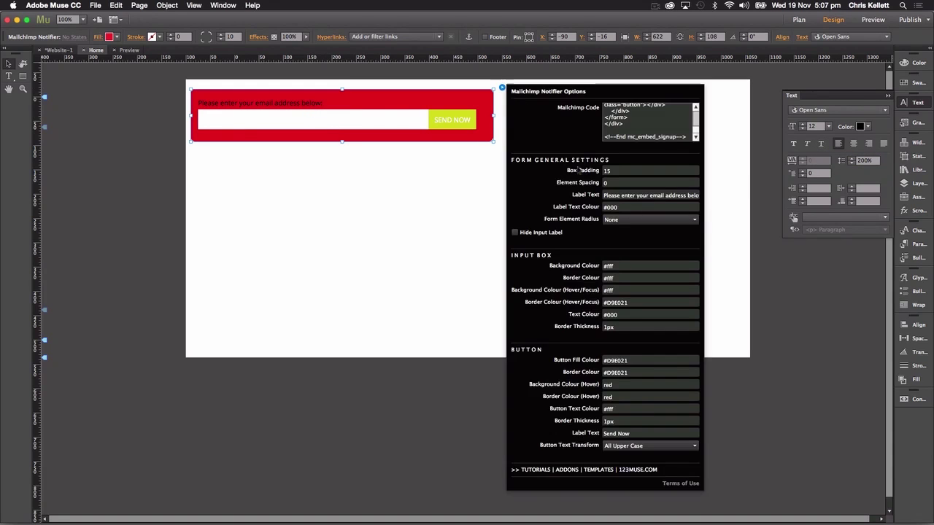
click(626, 207)
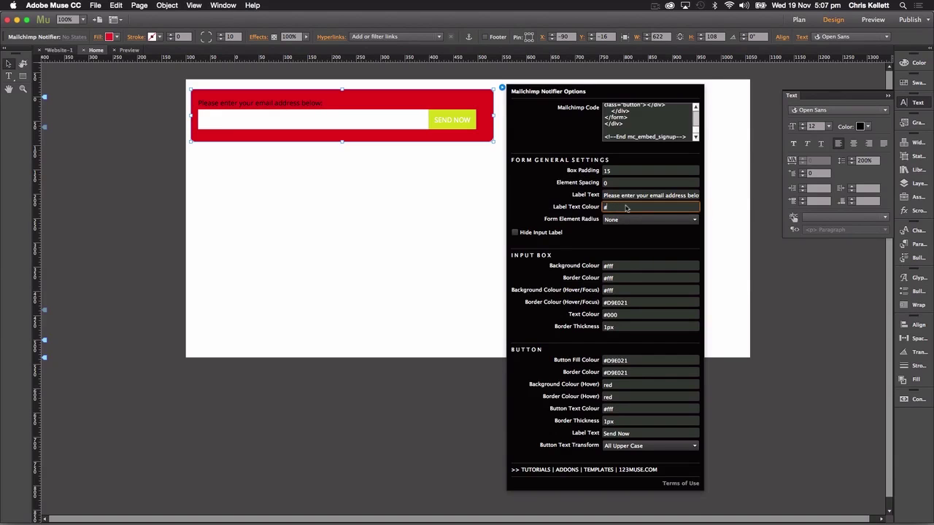
text(fff)
key(Return)
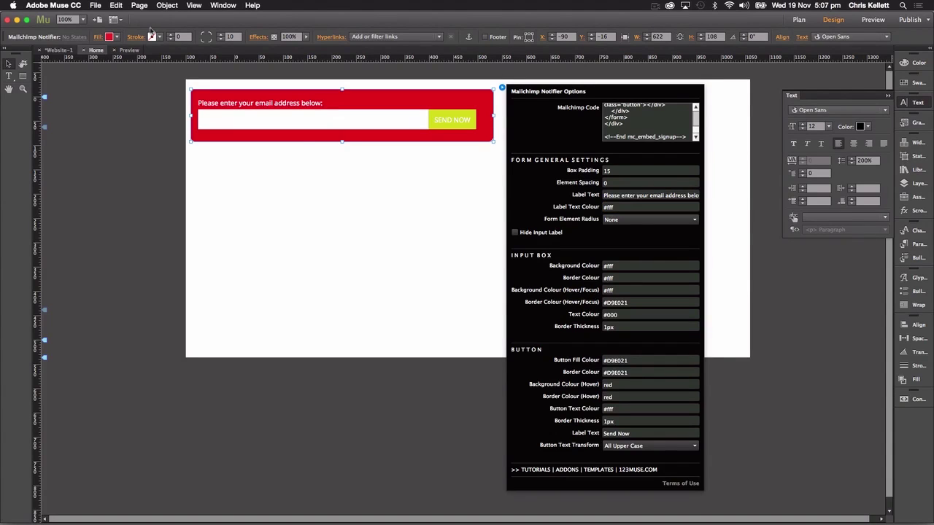
Fill the signup box with Black, set its corner radius to 0, and open its notifier options.
click(115, 37)
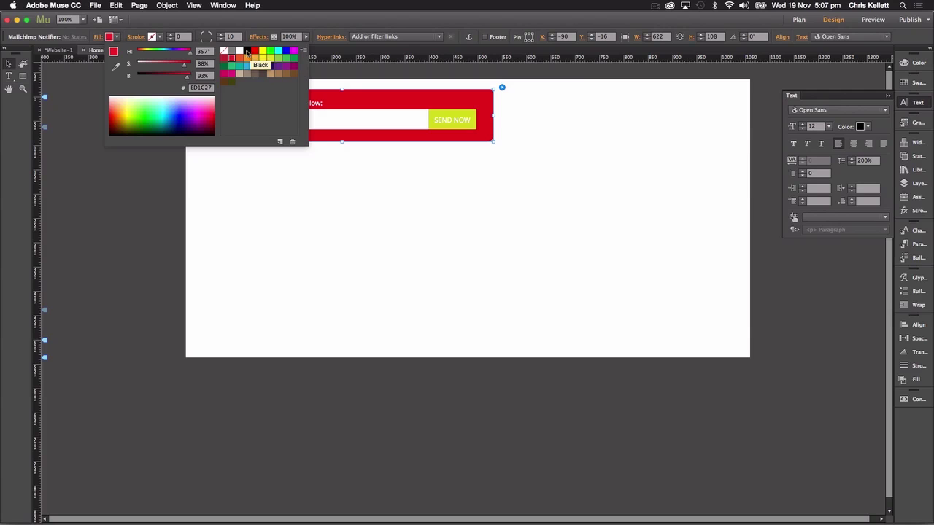
click(247, 52)
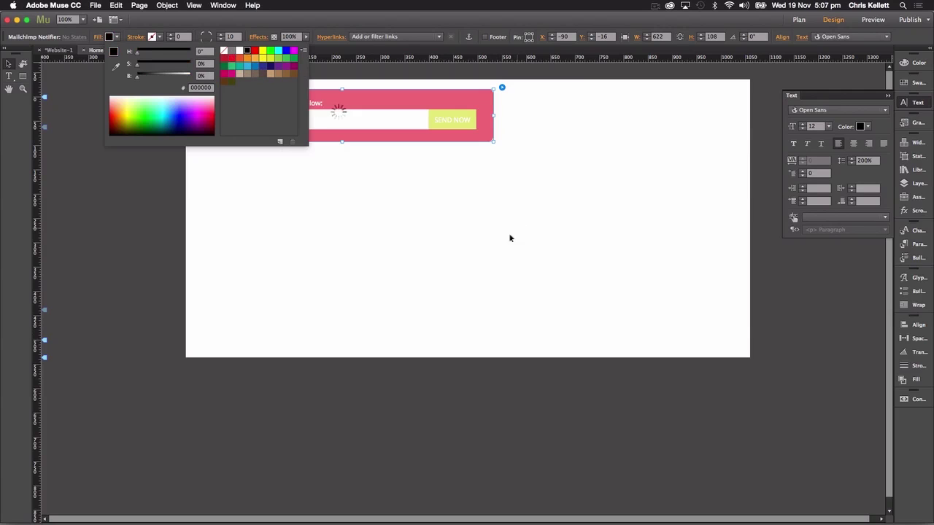
click(657, 148)
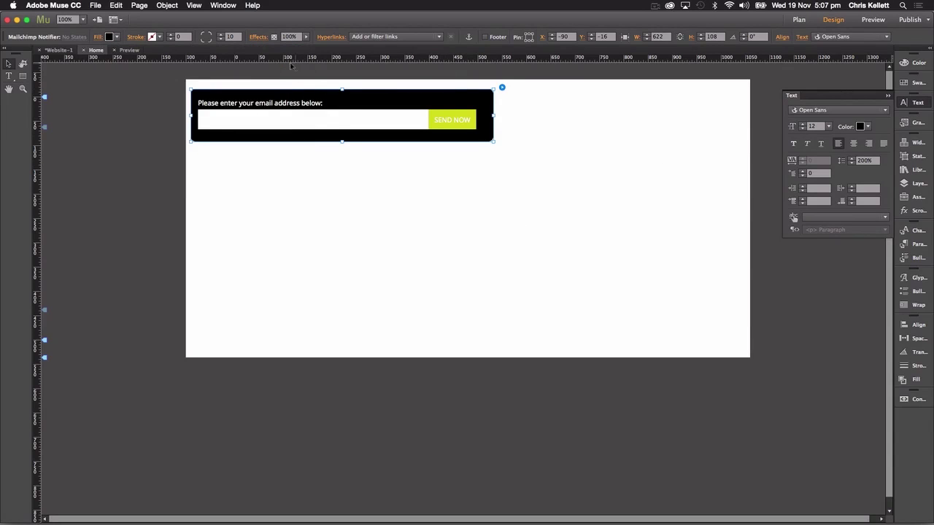
click(208, 36)
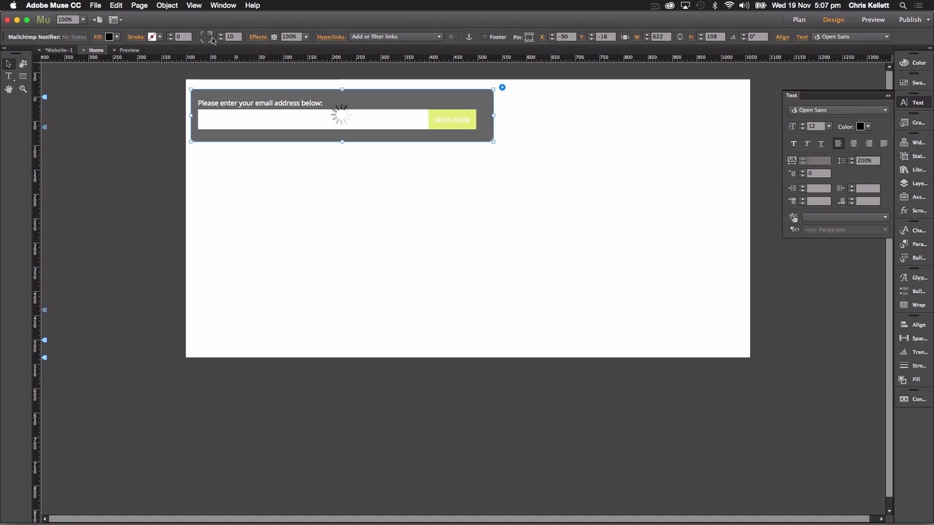
click(203, 39)
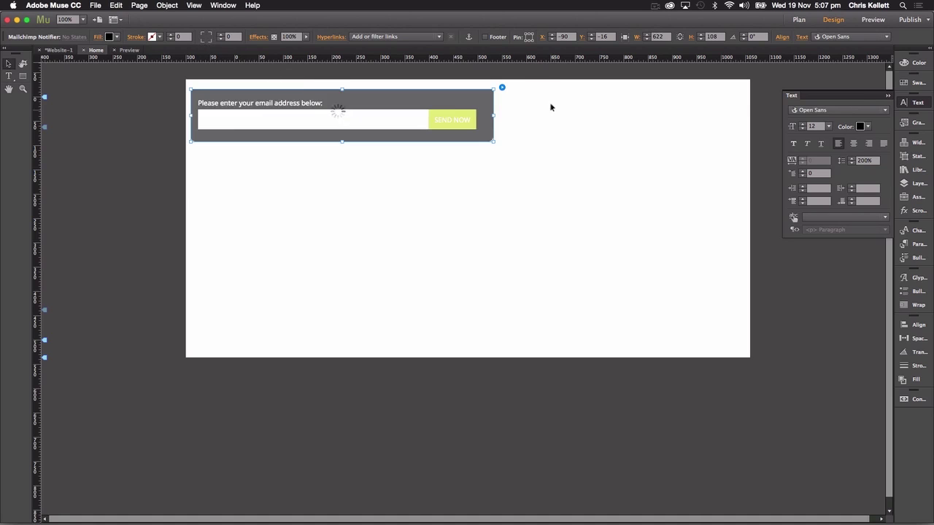
click(503, 88)
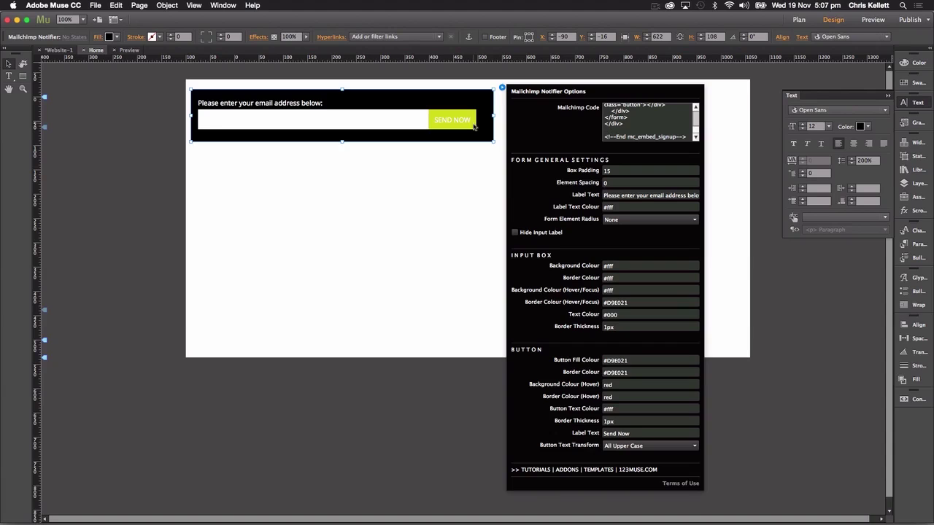
Change Button Label Text from Send Now to Send, keeping All Upper Case.
click(632, 433)
key(BackSpace)
key(BackSpace)
key(BackSpace)
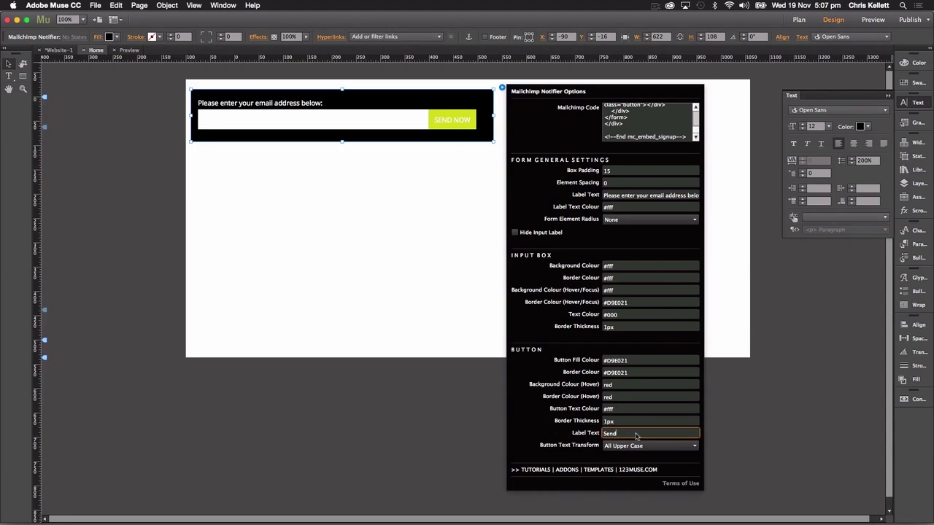
key(Return)
click(636, 446)
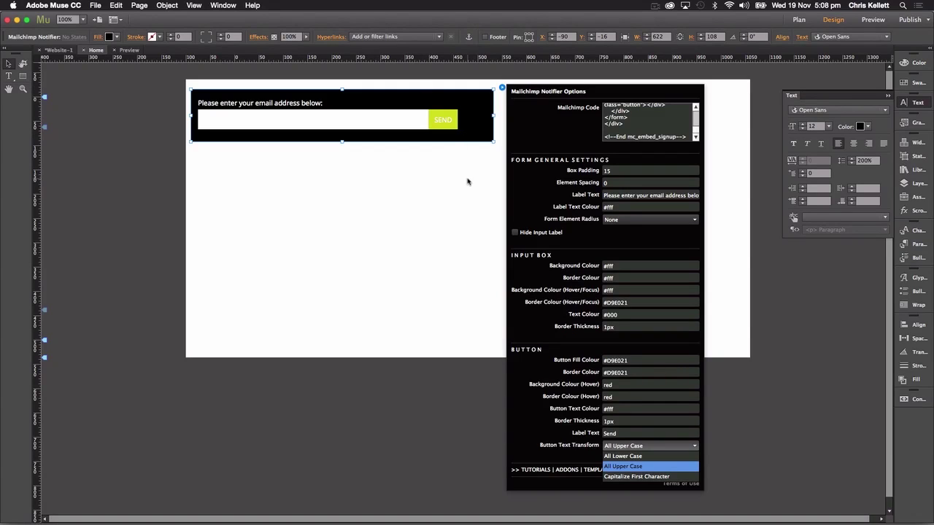
key(Escape)
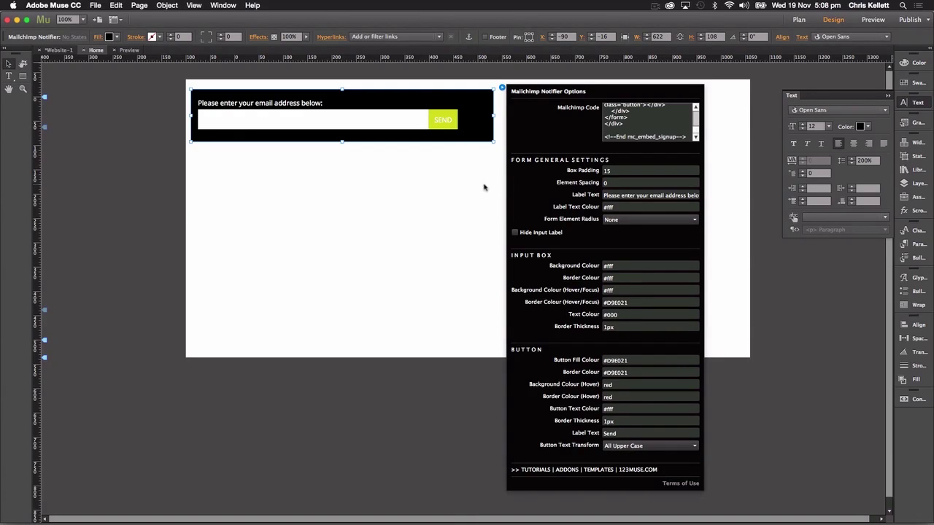